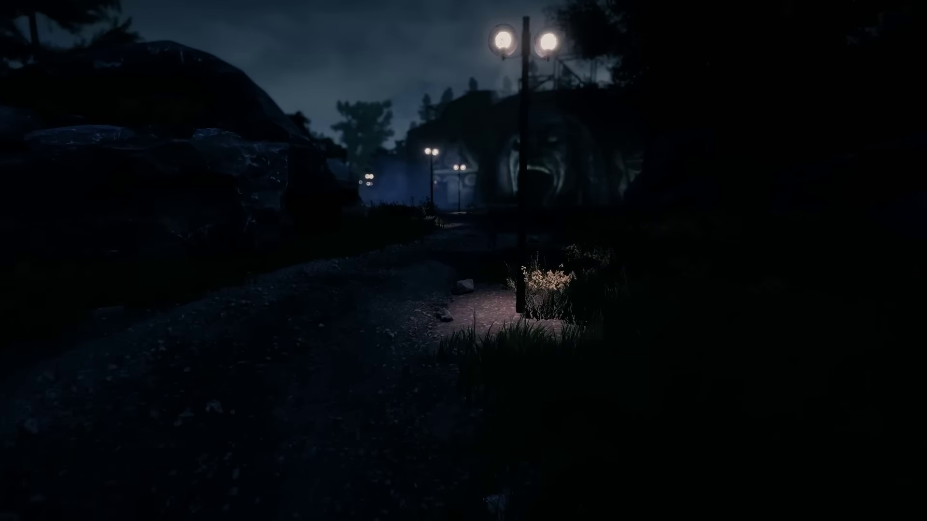
key(w)
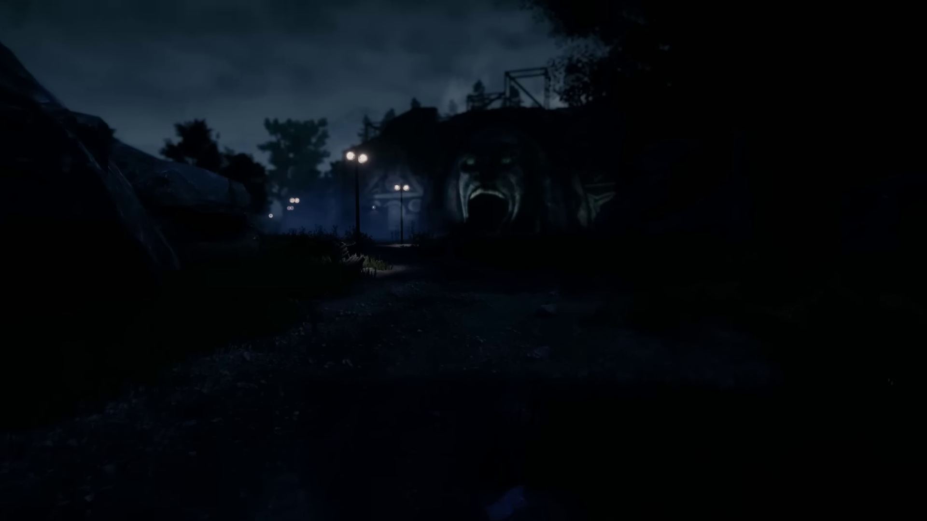
key(w)
key(w)
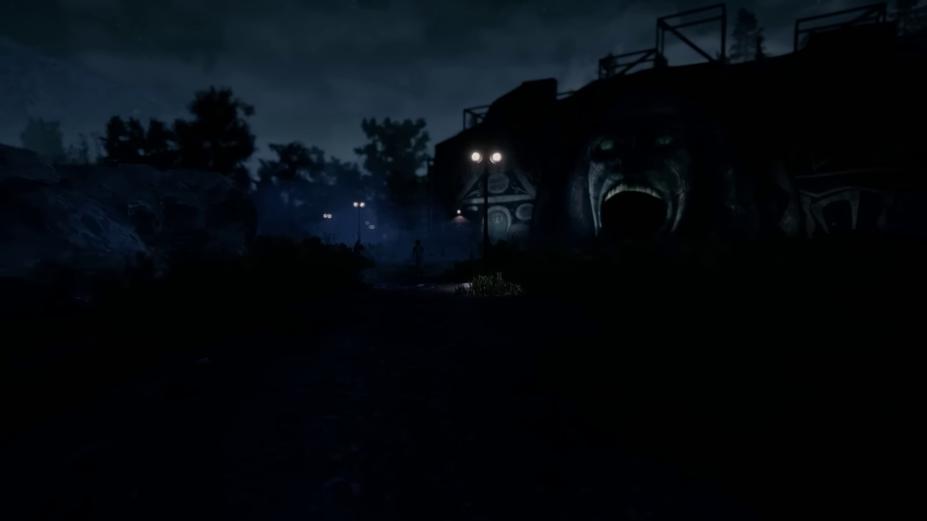
key(w)
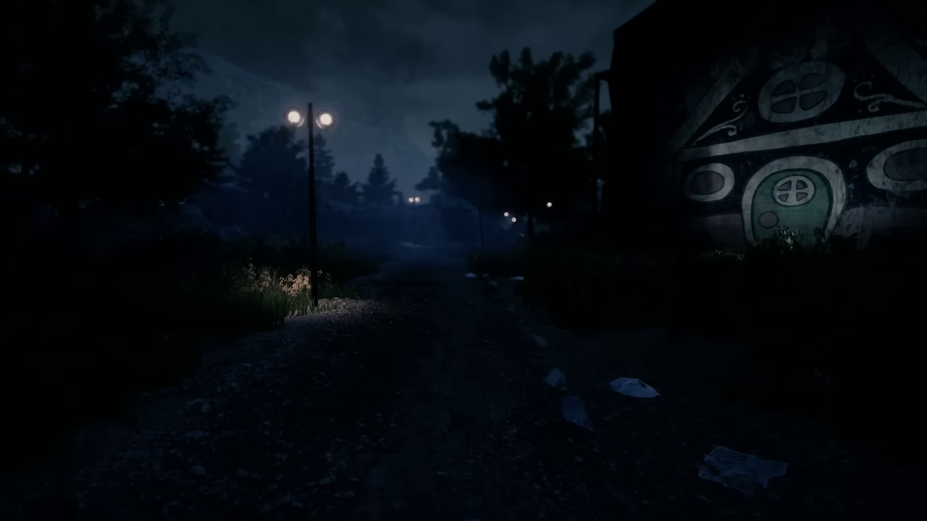
key(w)
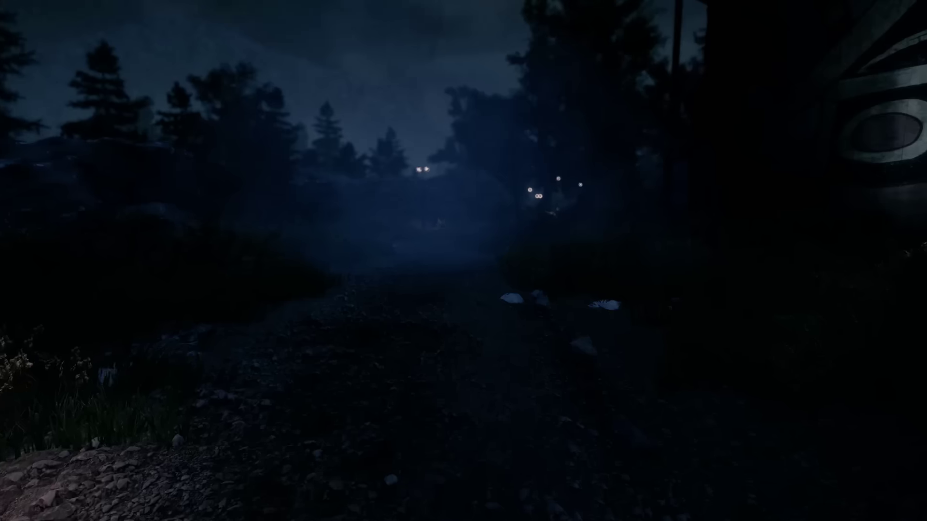
key(w)
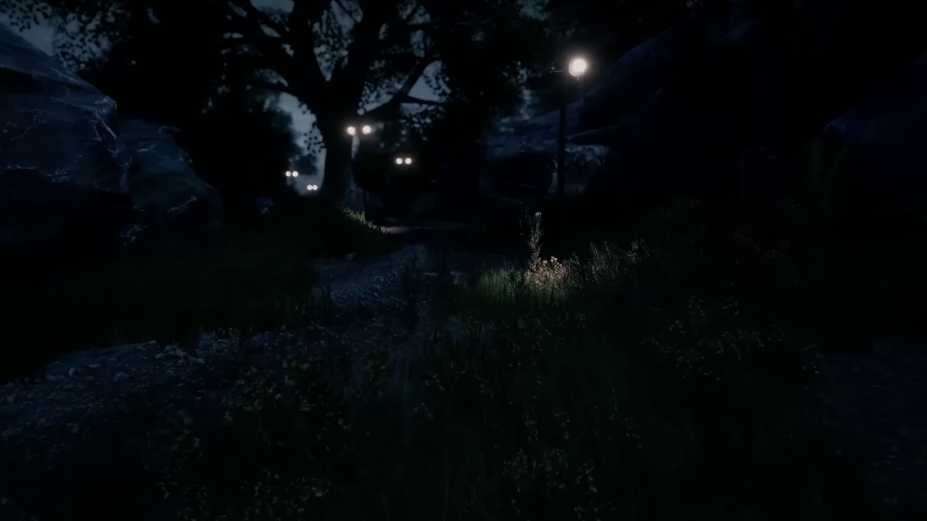
key(w)
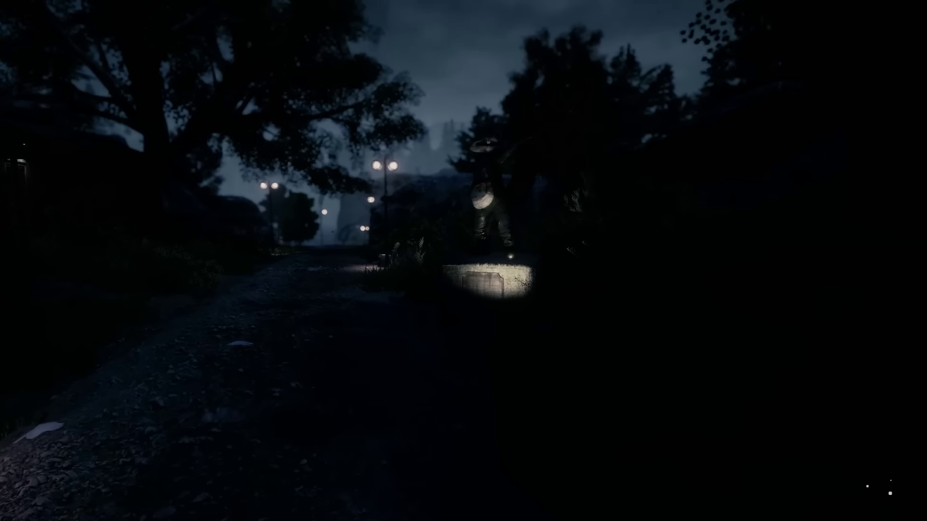
key(e)
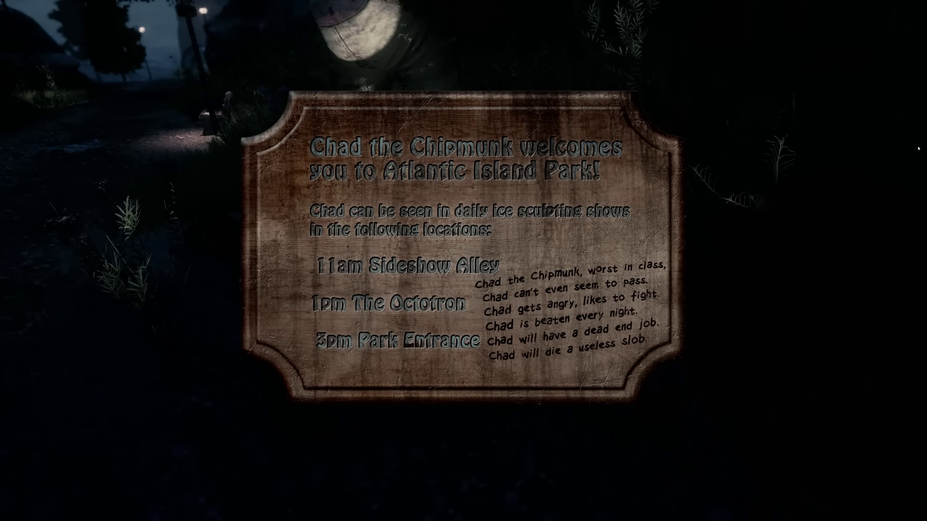
key(e)
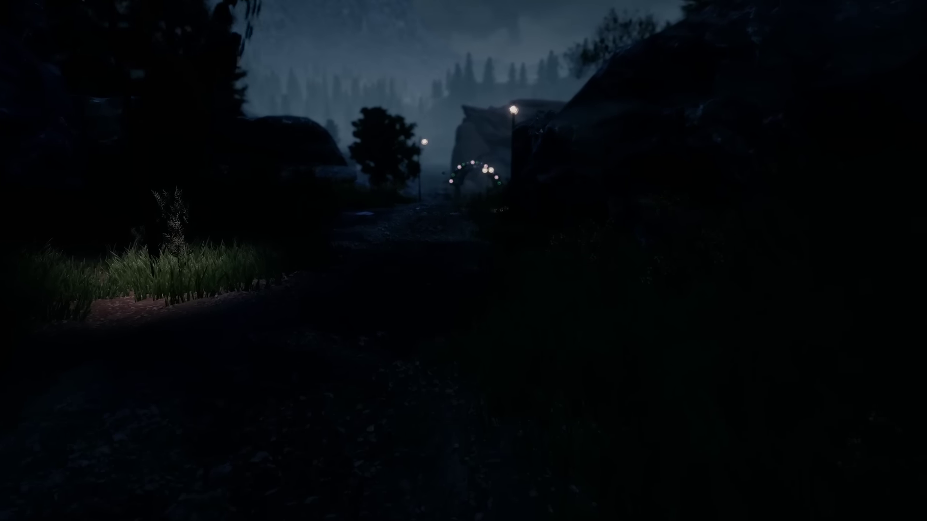
key(w)
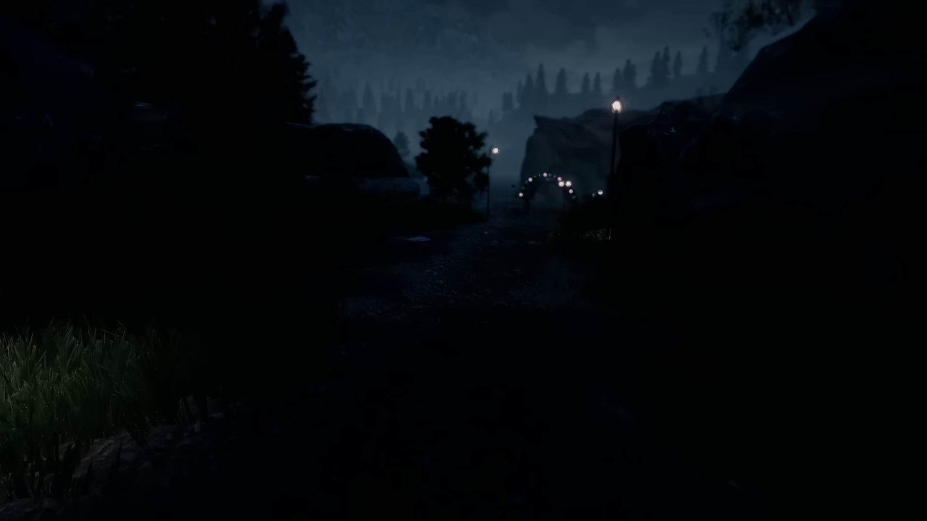
key(w)
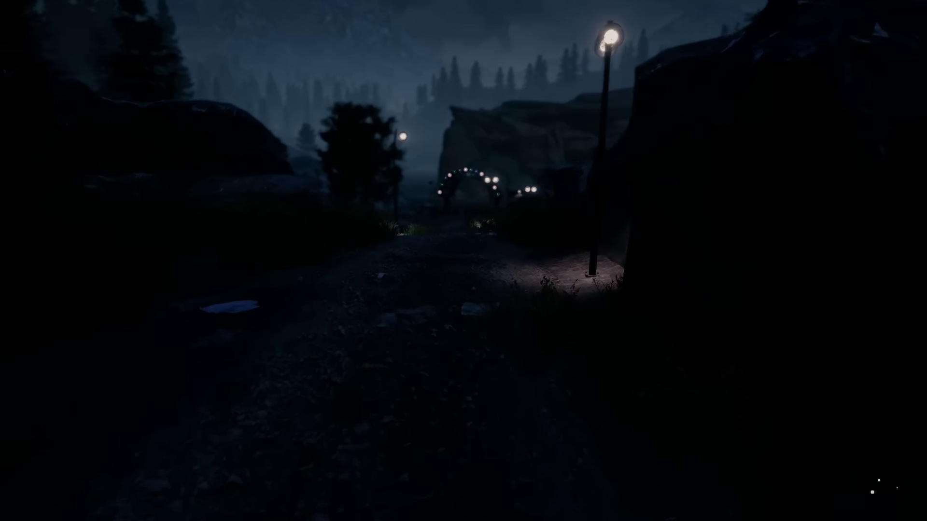
key(w)
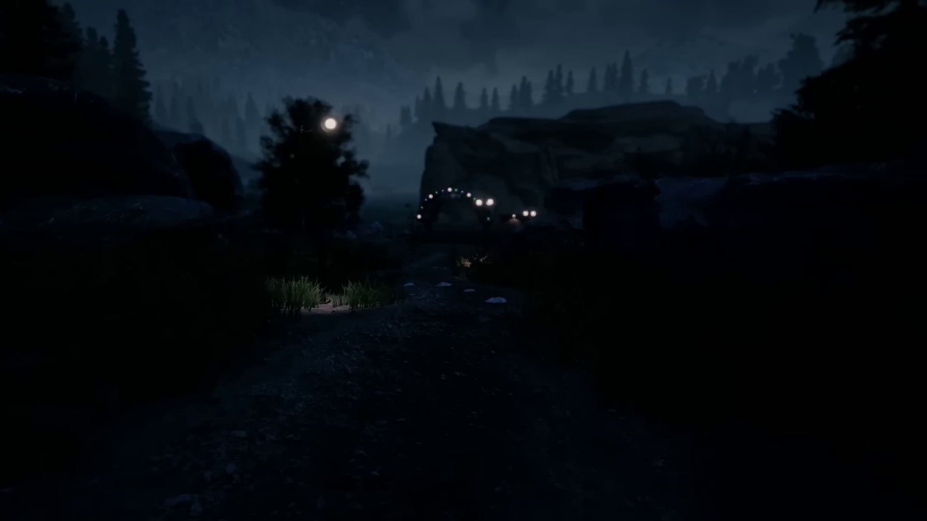
key(w)
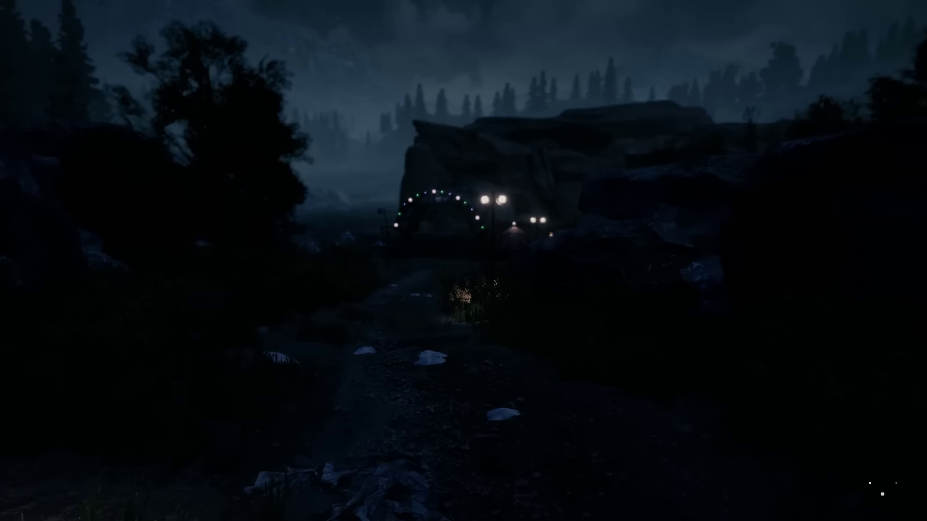
key(w)
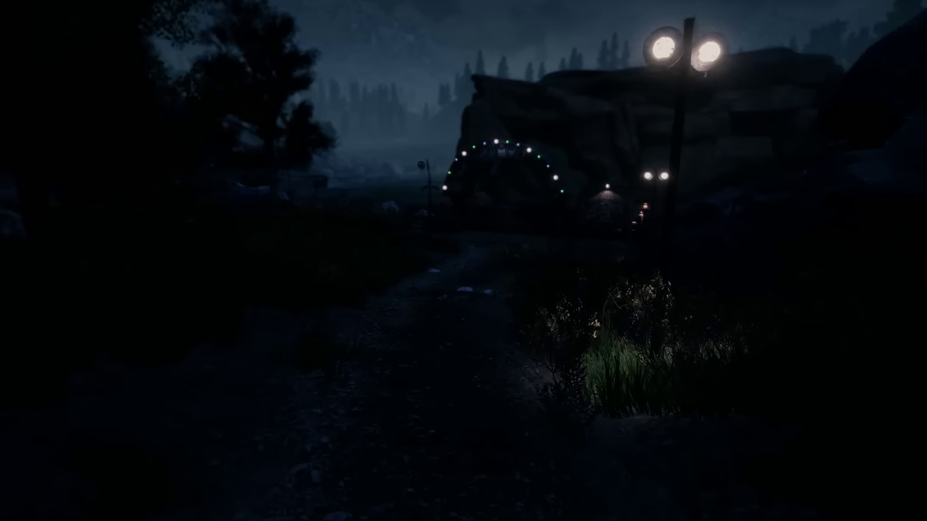
key(w)
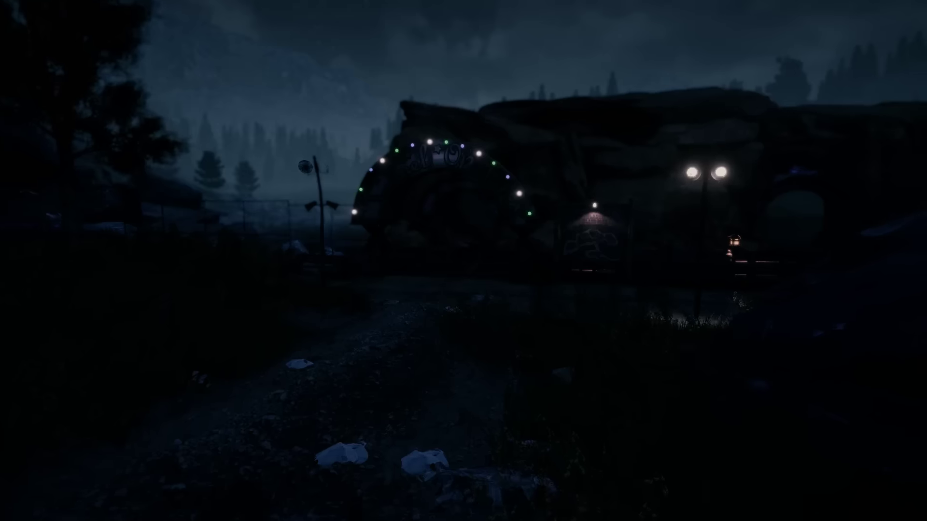
key(w)
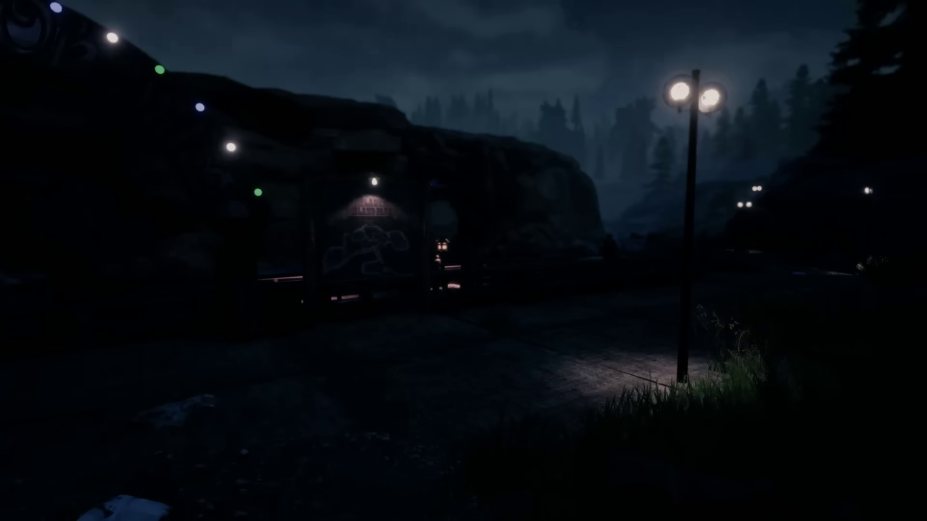
key(w)
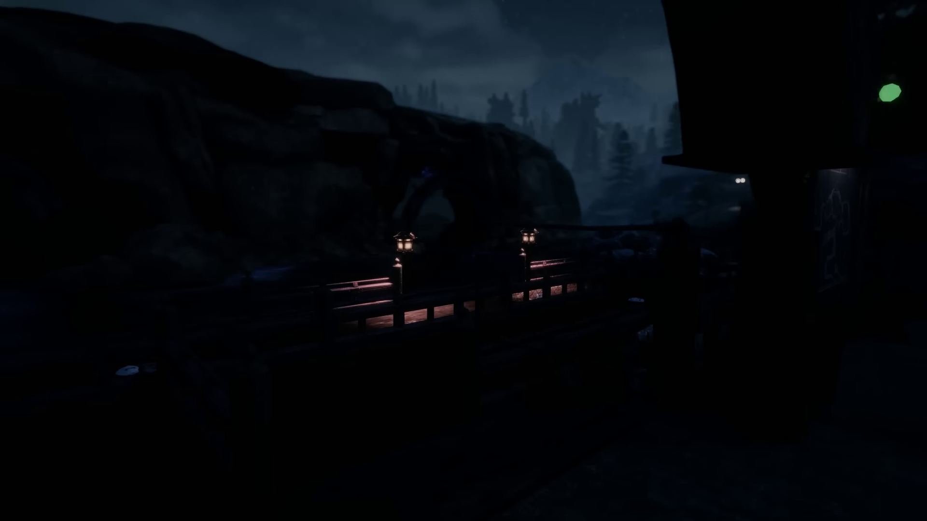